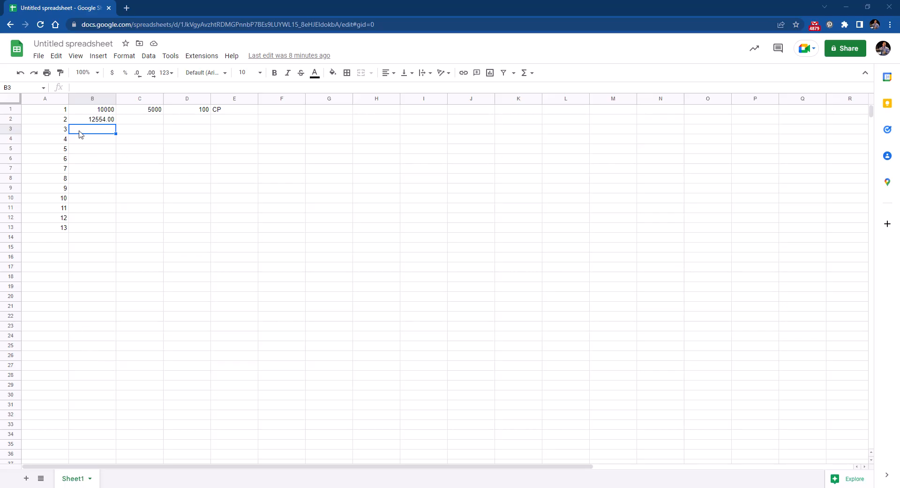
Upload and open 2008-3-25 Rock Elevation Data.xls from the 4-Create Subsurfaces folder on the device
click(59, 111)
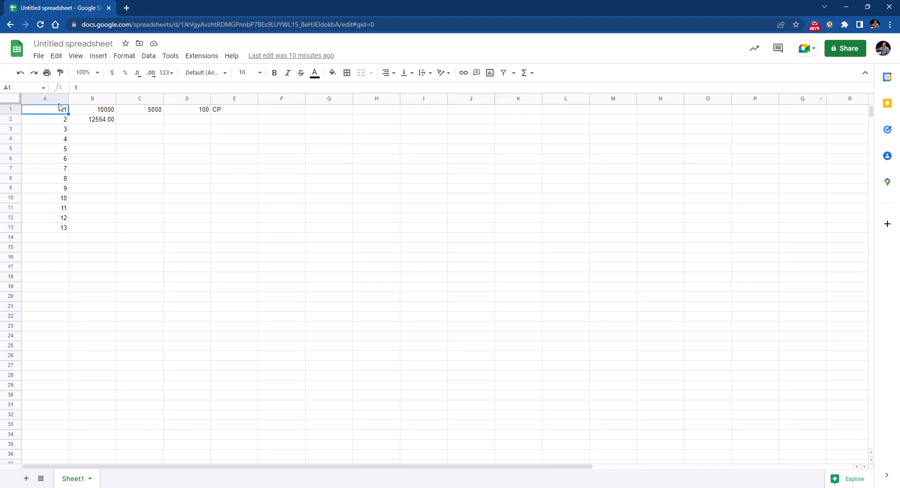
click(36, 58)
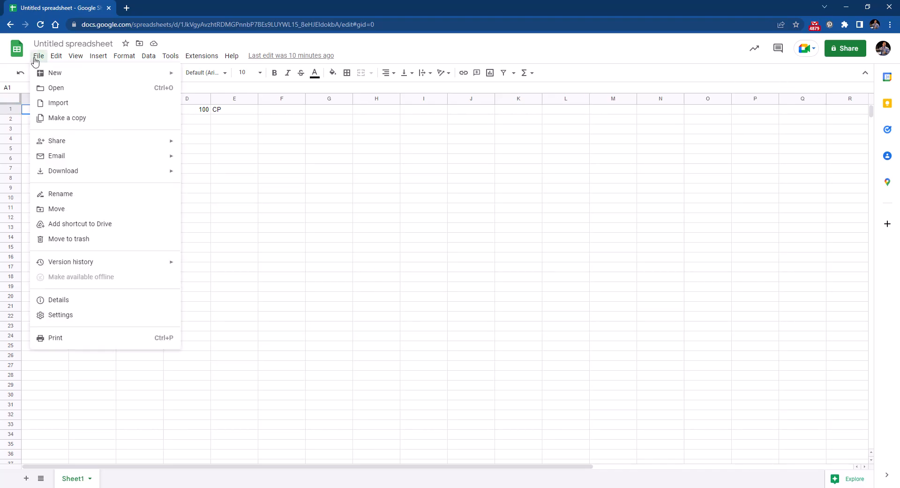
click(51, 92)
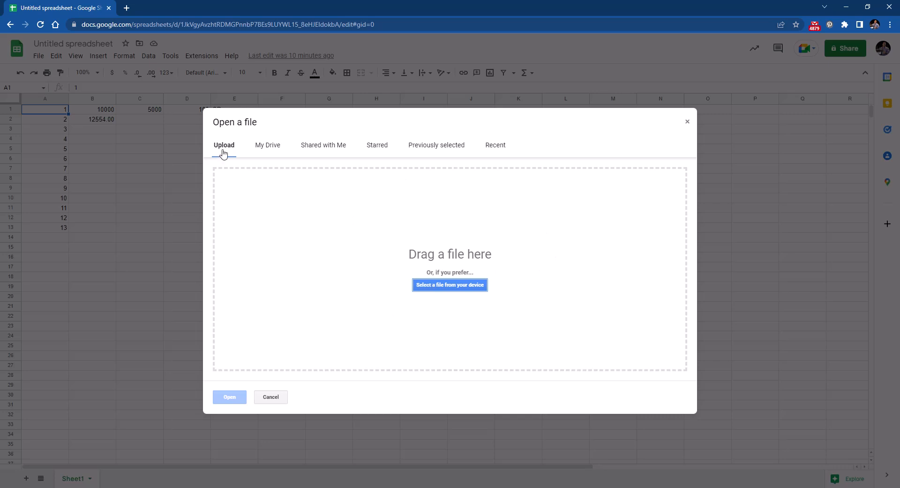
click(267, 153)
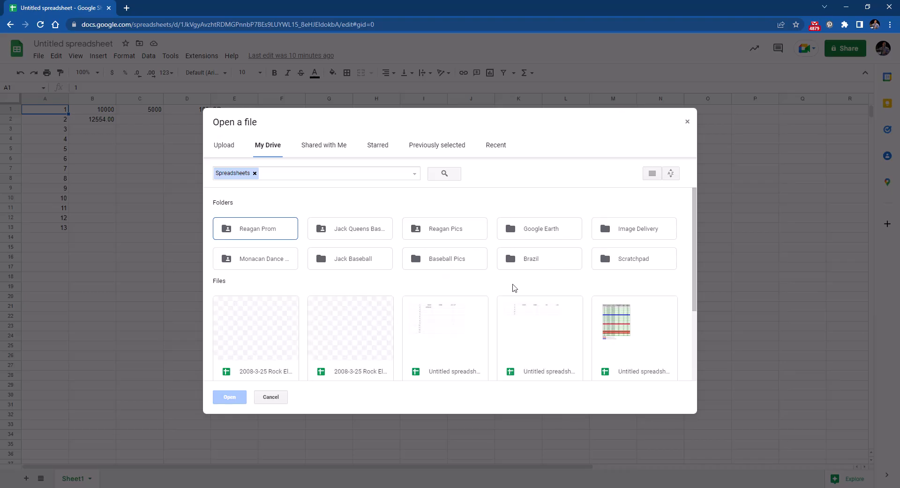
click(220, 148)
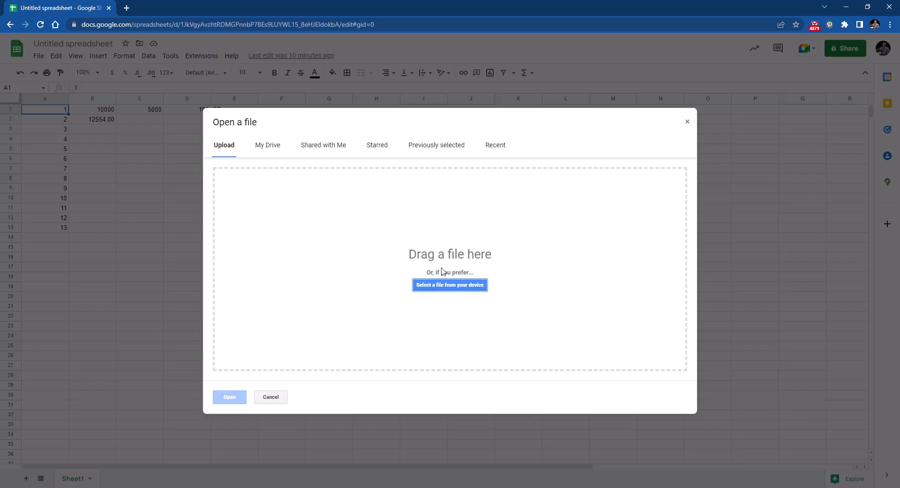
click(454, 288)
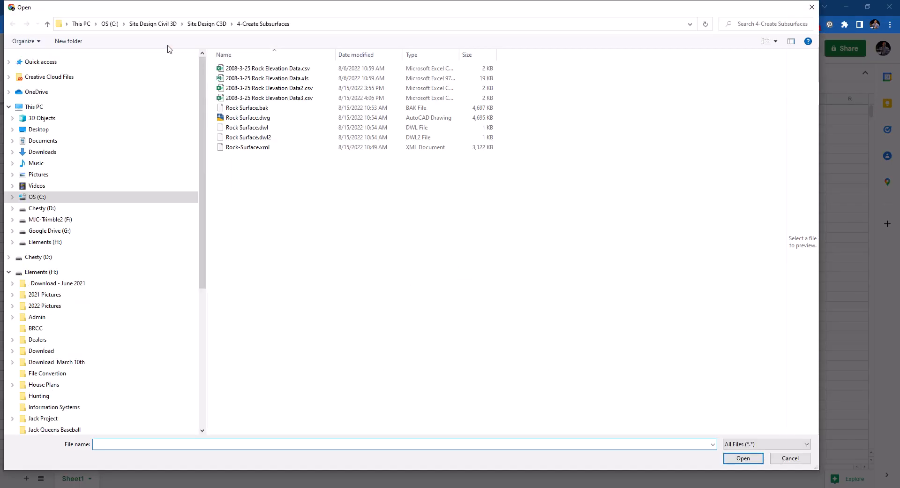
click(297, 79)
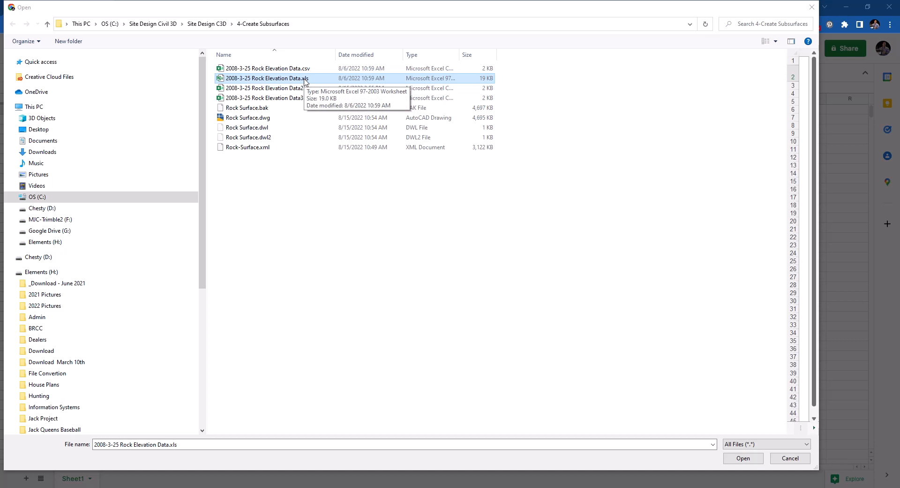
click(305, 81)
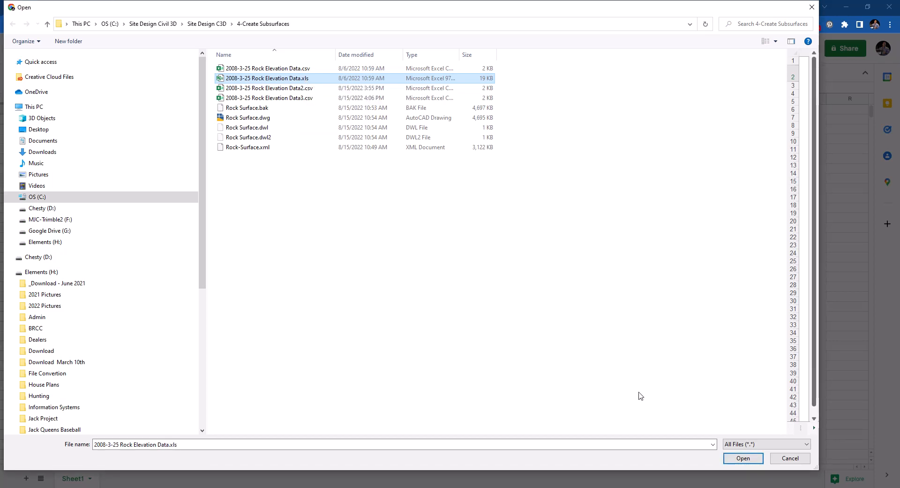
click(744, 458)
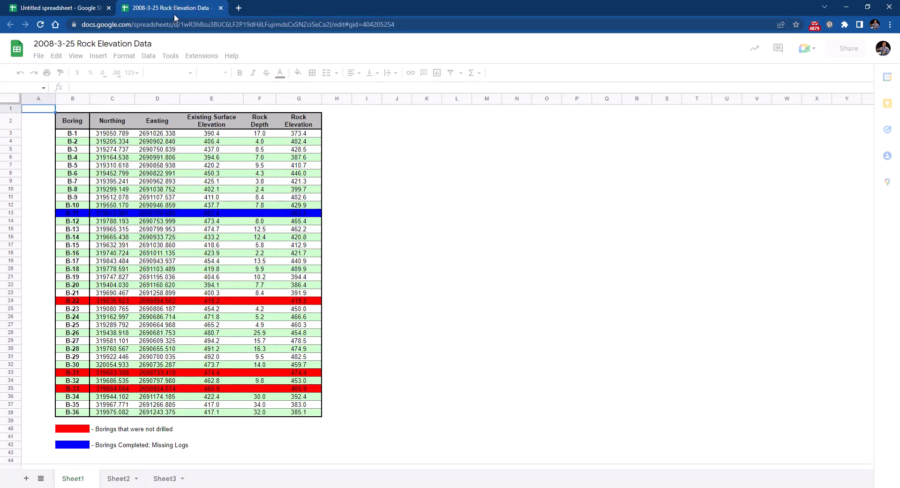
Copy the boring numbers B-1 to B-36 from Sheet1 into Sheet2 starting at A1, pasting values only
click(70, 8)
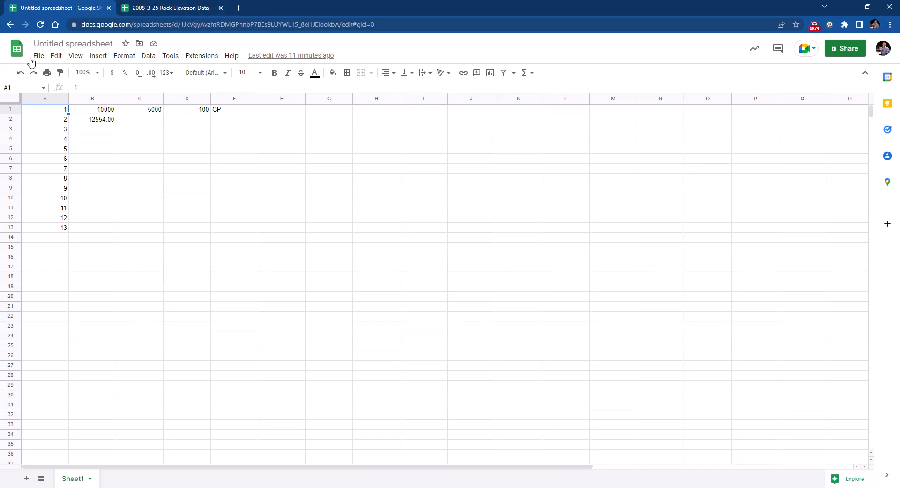
click(154, 10)
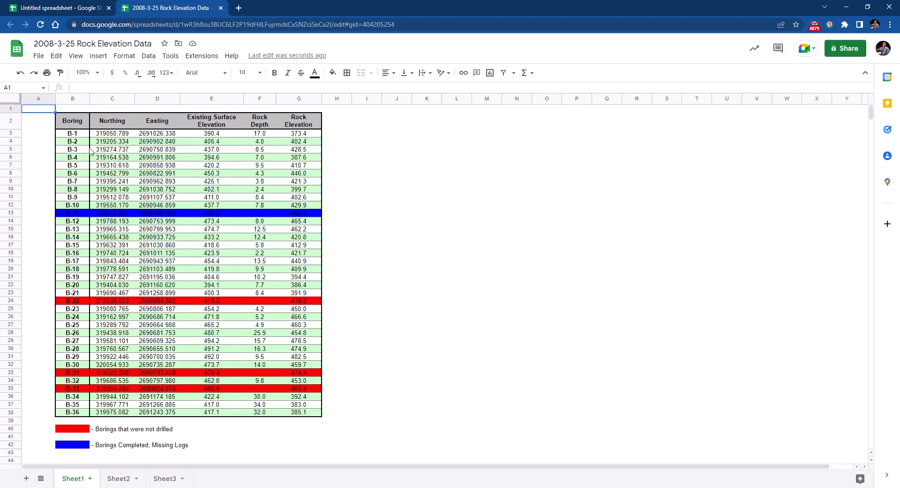
click(66, 135)
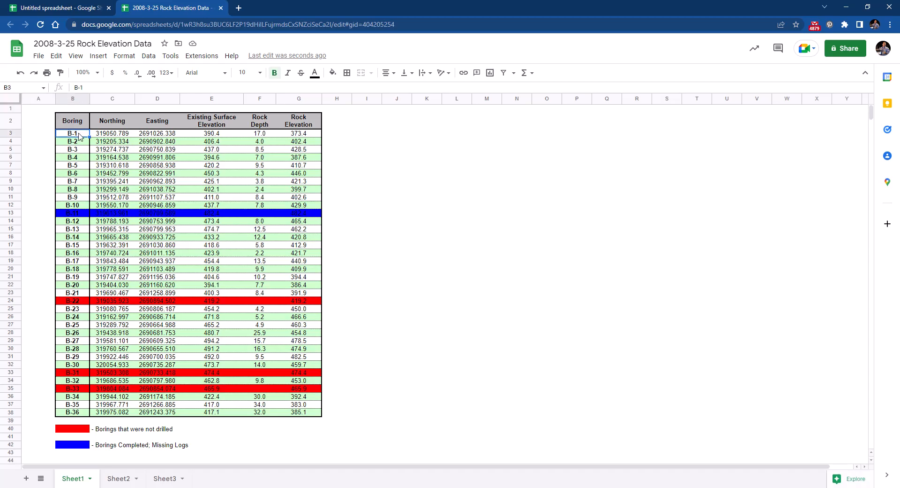
shift+click(81, 413)
key(ctrl+c)
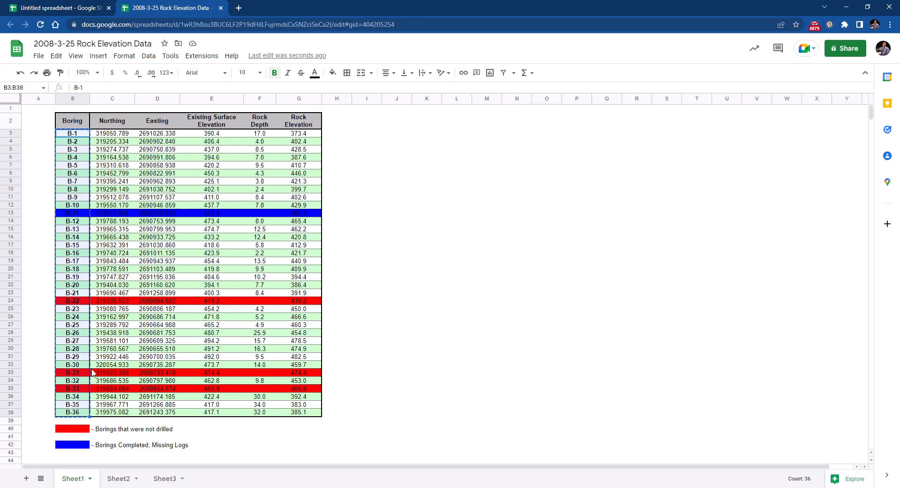
click(118, 478)
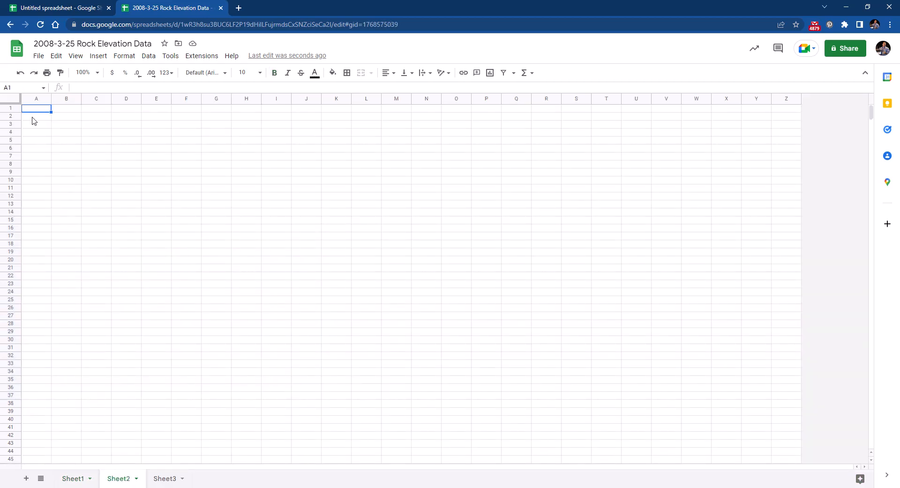
key(ctrl+v)
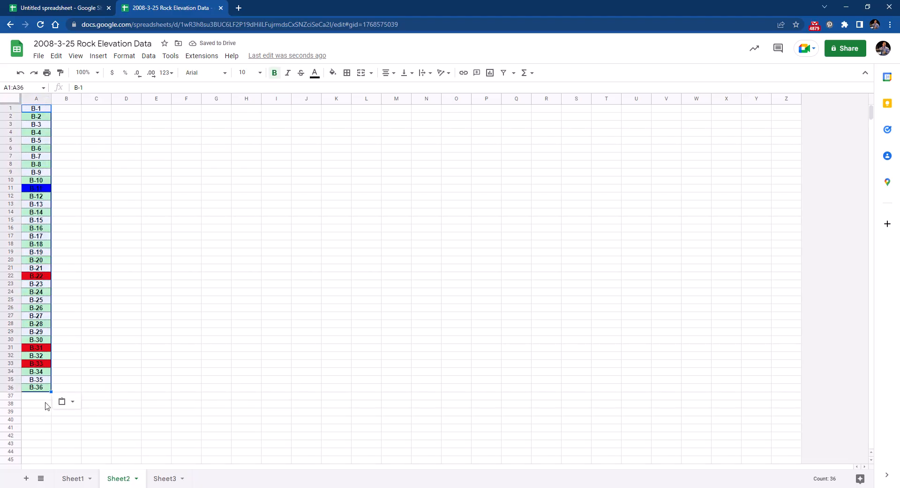
click(71, 403)
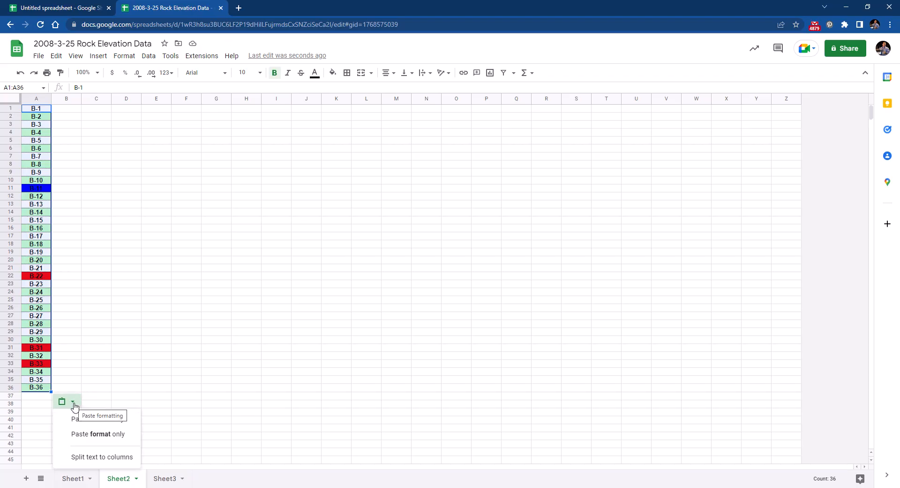
click(102, 423)
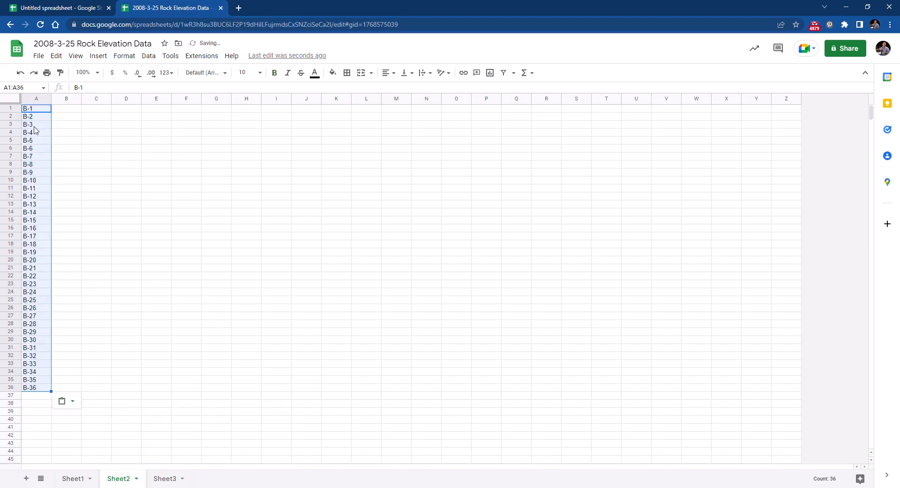
Copy the Northing and Easting values of all borings from Sheet1 into Sheet2 starting at B1, pasting values only
click(74, 475)
click(121, 136)
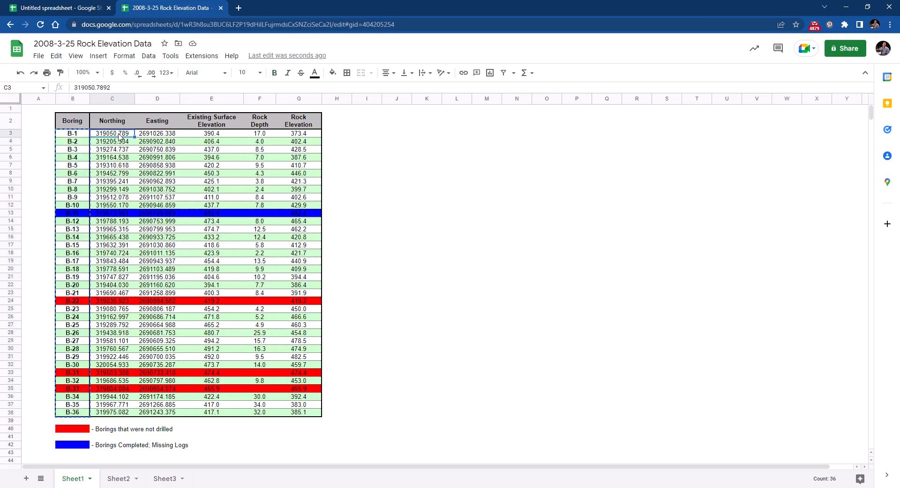
shift+click(170, 413)
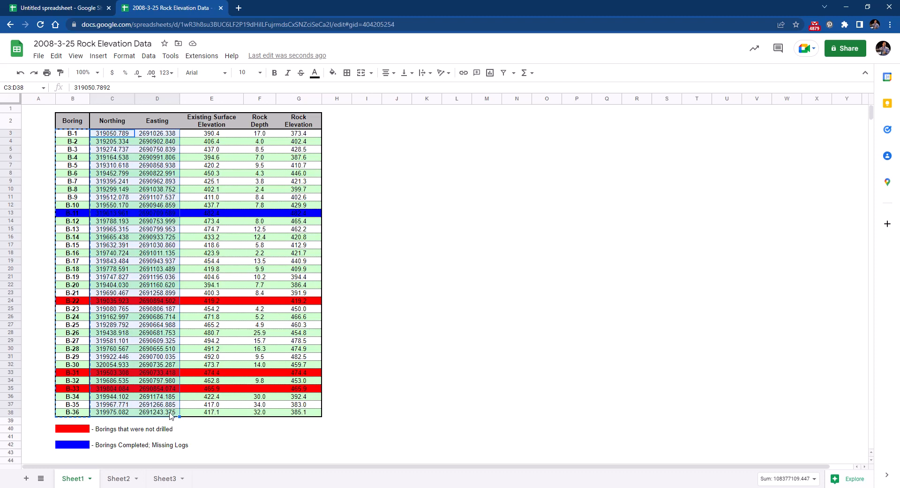
click(121, 478)
click(68, 111)
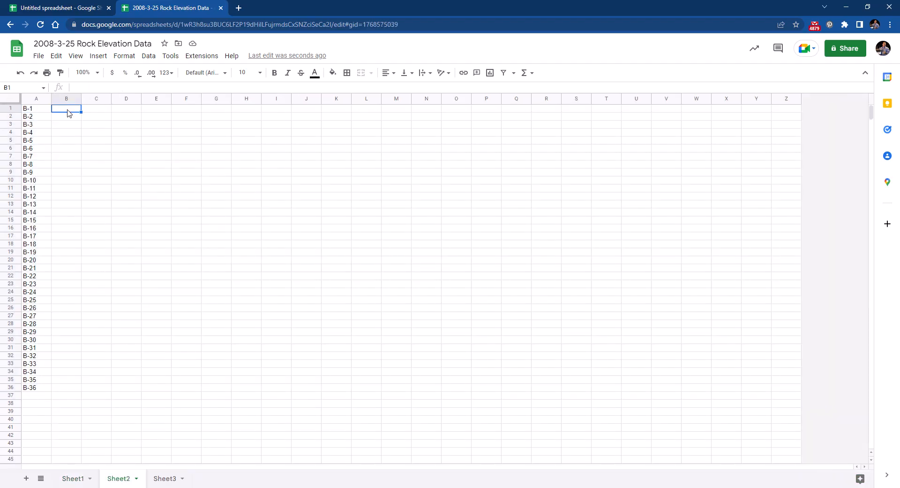
key(ctrl+v)
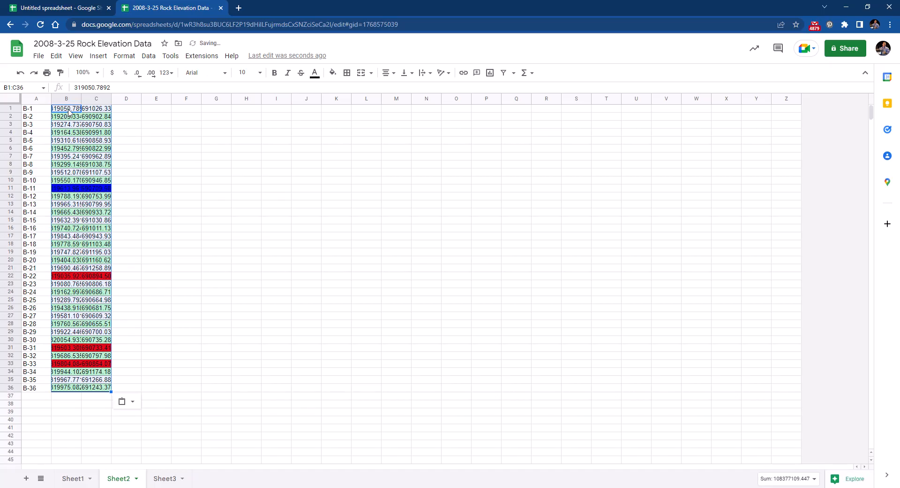
click(132, 404)
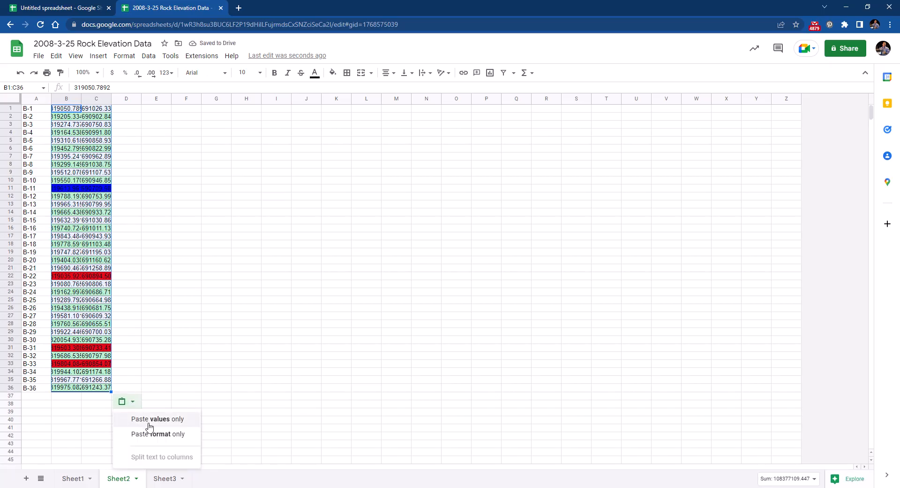
click(150, 423)
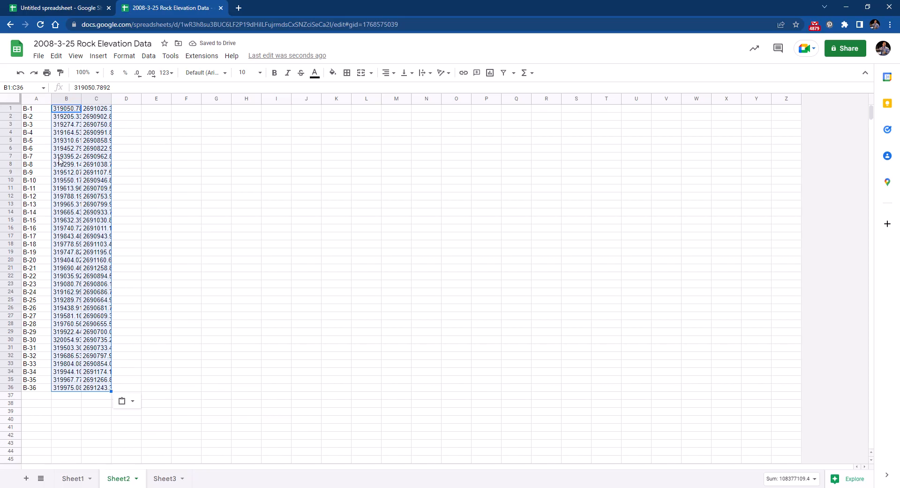
Copy the Rock Depth values of all borings from Sheet1 into Sheet2 starting at D1, pasting values only
click(67, 479)
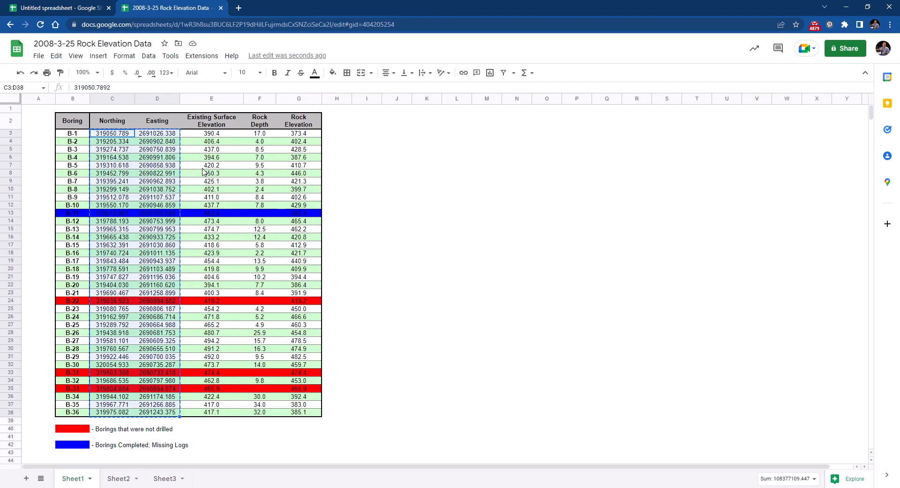
click(253, 136)
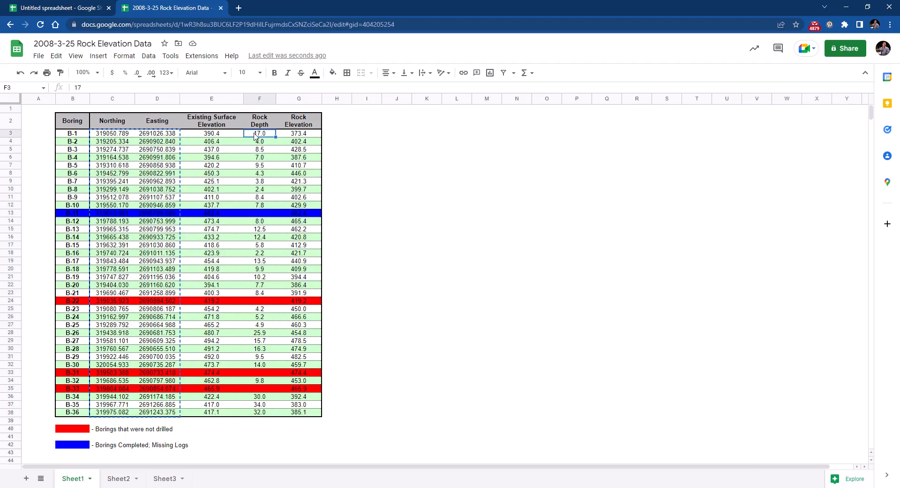
shift+click(260, 413)
key(ctrl+c)
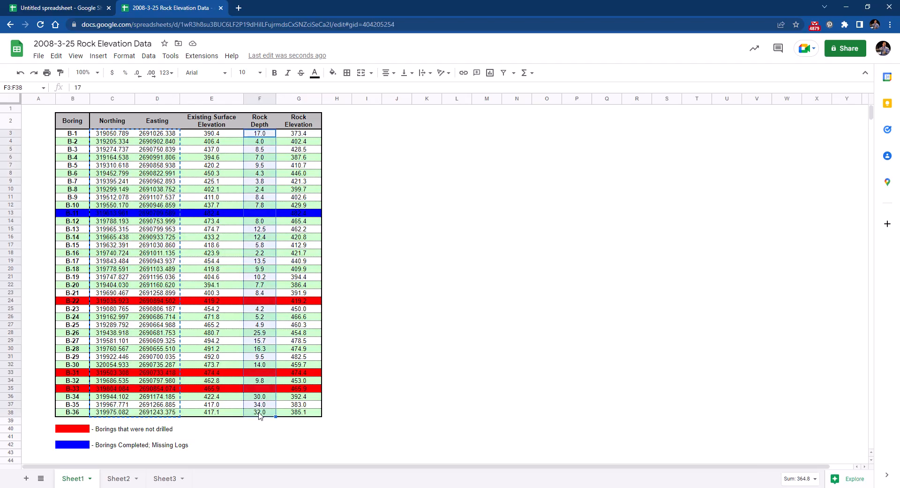
click(120, 478)
click(130, 112)
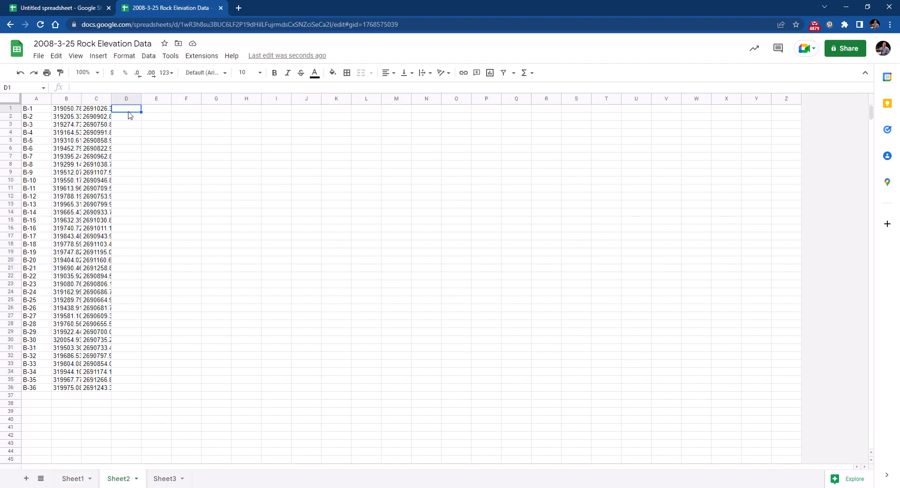
key(ctrl+v)
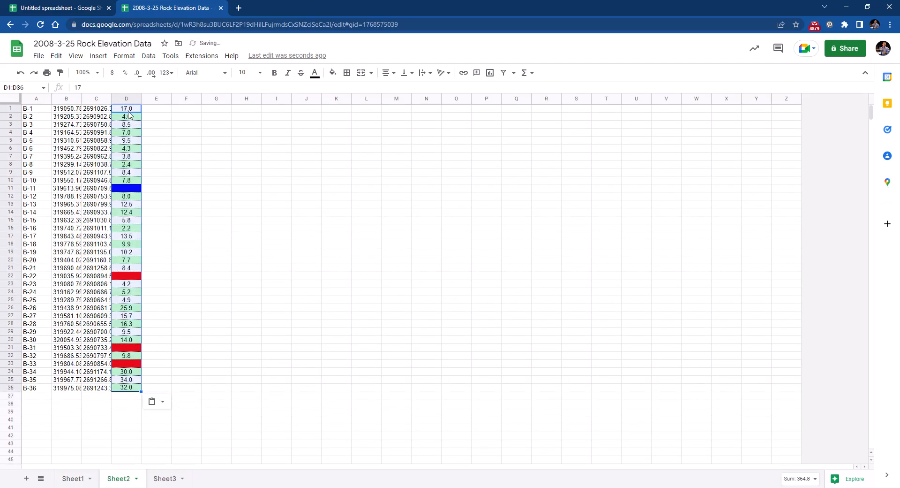
click(162, 401)
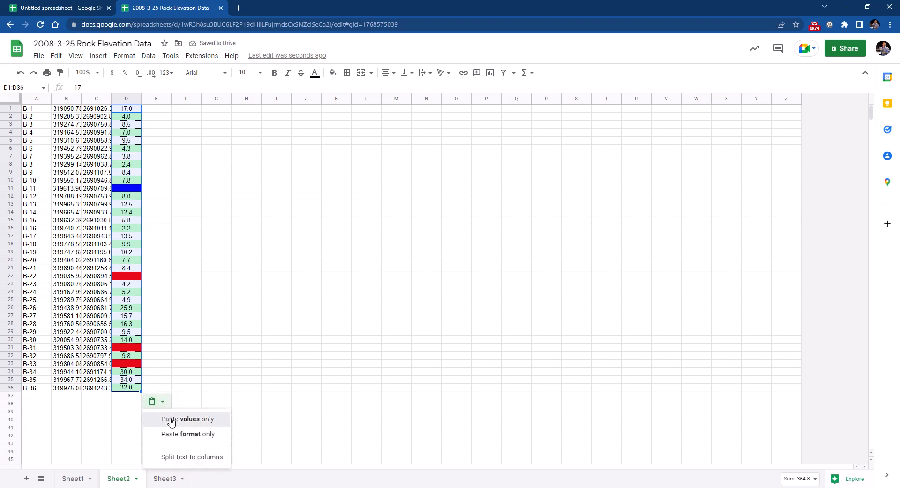
click(171, 423)
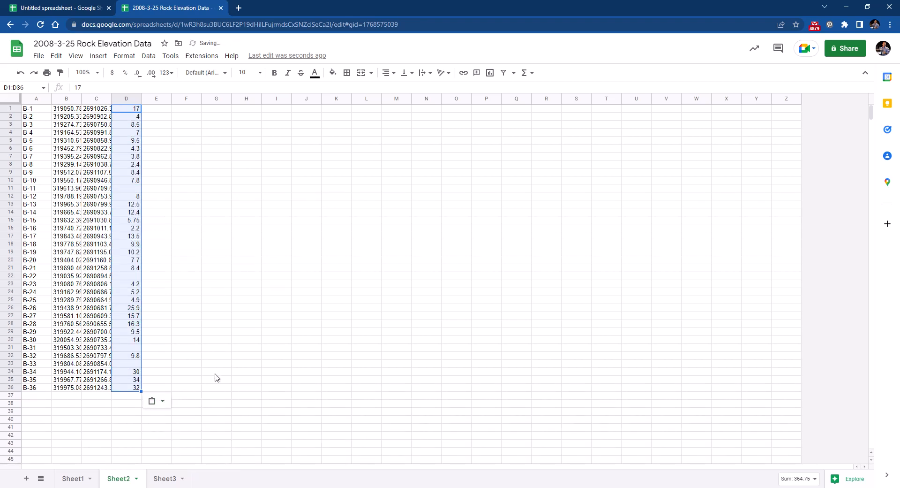
Fit columns C and B of Sheet2 to their contents and show the northings in B10 and B11 with four decimal places
double_click(111, 99)
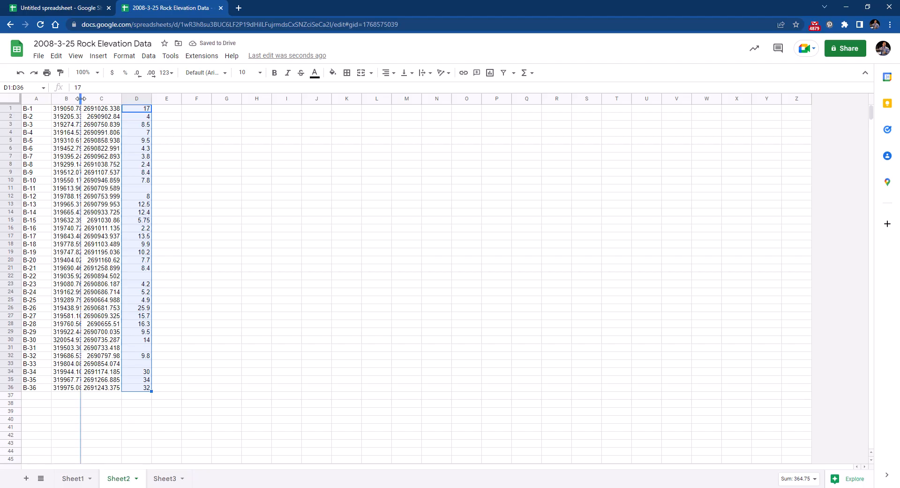
double_click(80, 99)
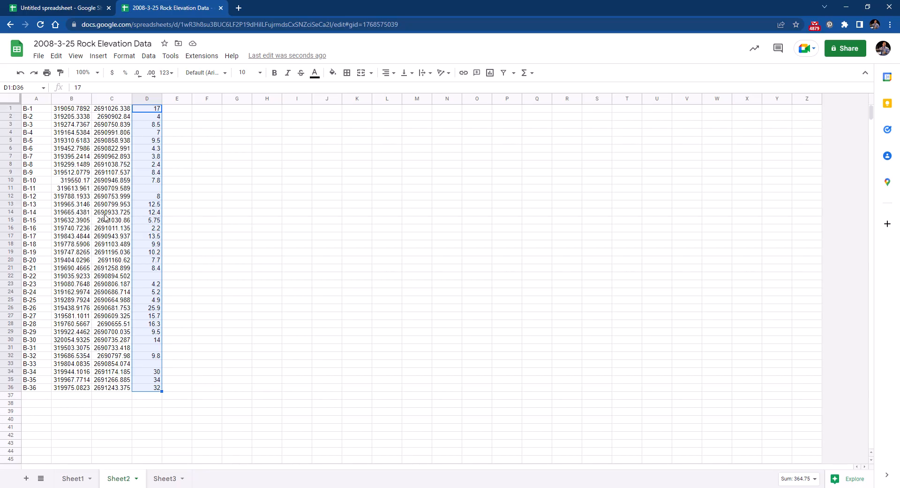
click(69, 182)
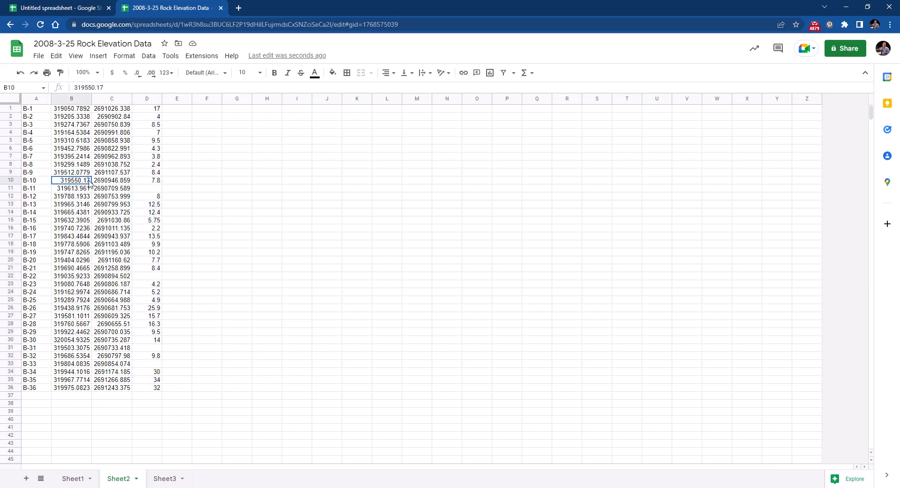
click(152, 72)
click(151, 73)
click(85, 190)
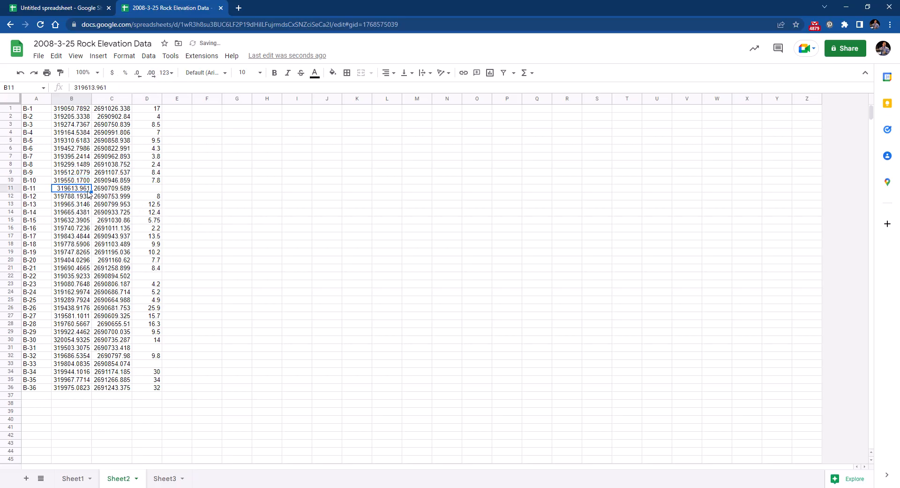
click(152, 73)
click(71, 419)
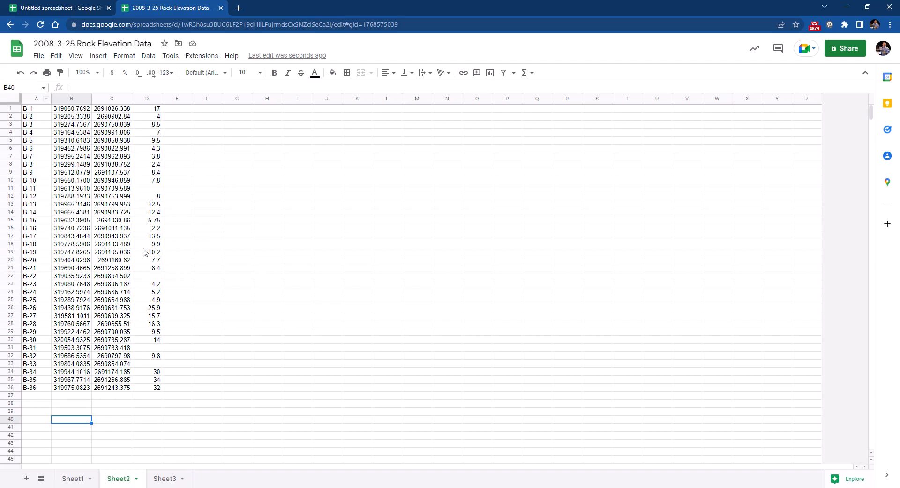
Download Sheet2 with the boring numbers, northings, eastings and rock depths as a Comma Separated Values (.csv) file
click(39, 59)
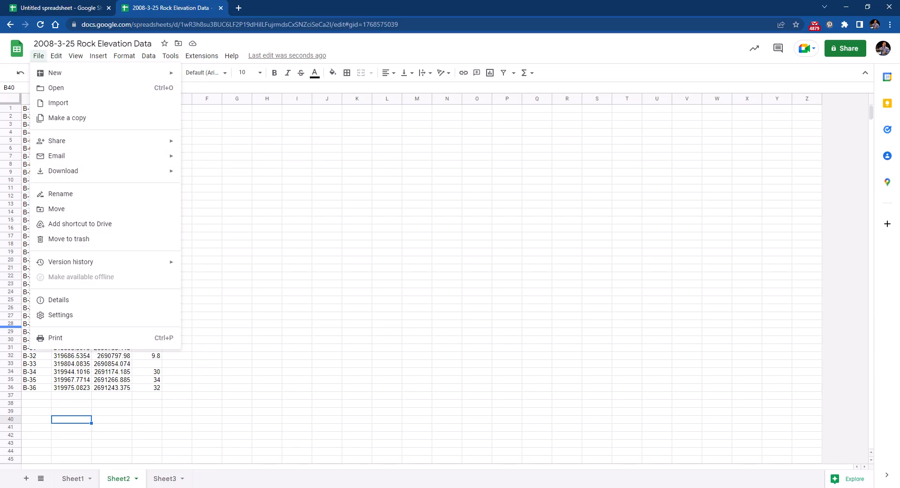
click(26, 108)
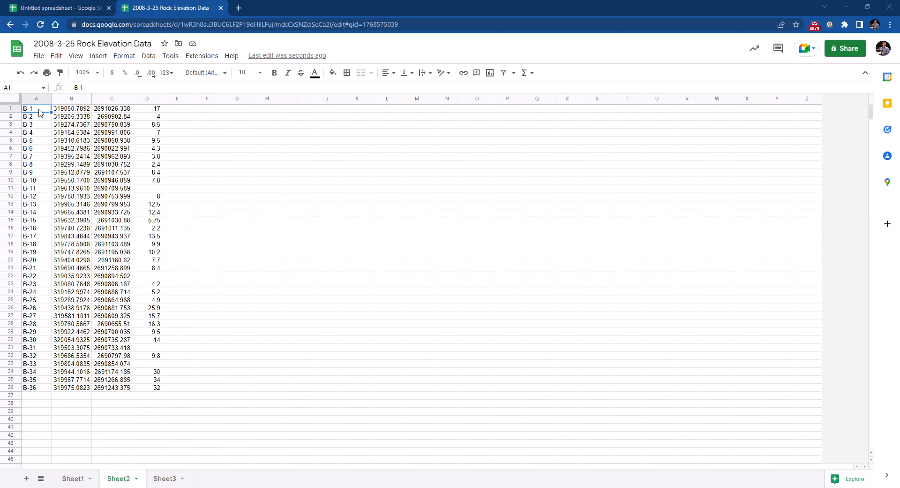
click(39, 58)
mouse_move(64, 174)
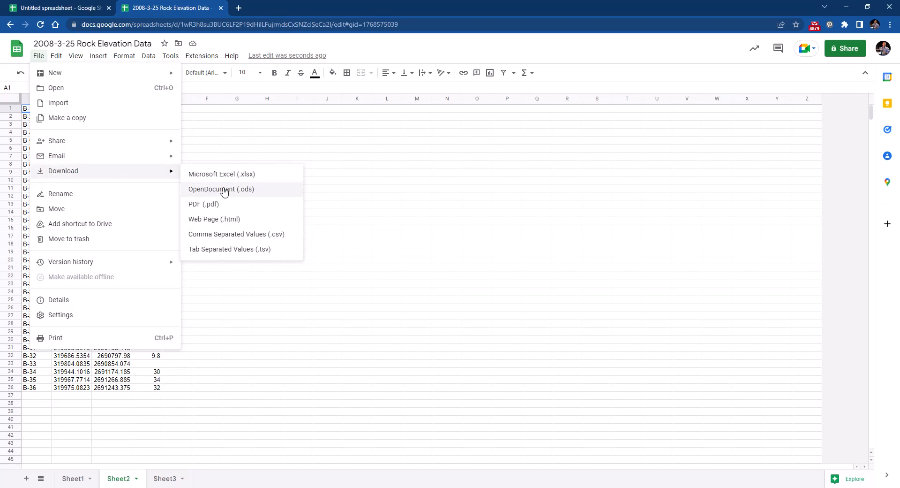
click(254, 234)
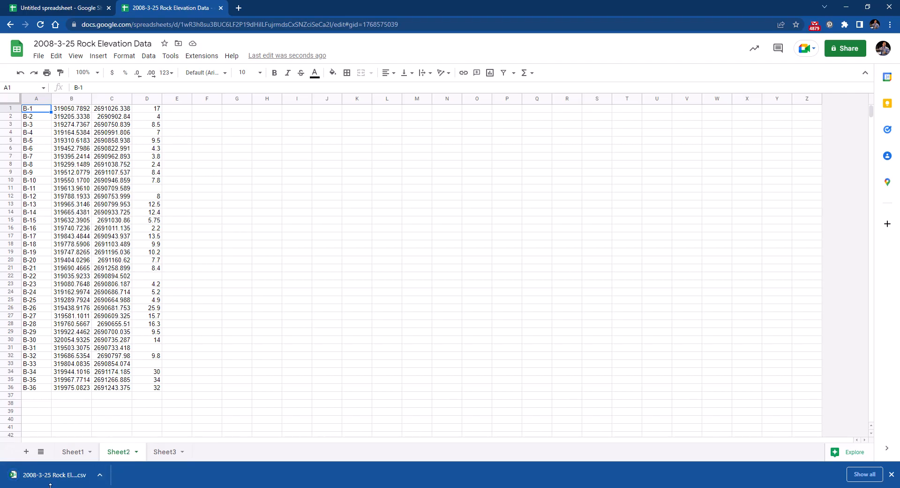
Show the downloaded CSV file in its Downloads folder and widen the folder window to reveal the file list and content preview
click(100, 475)
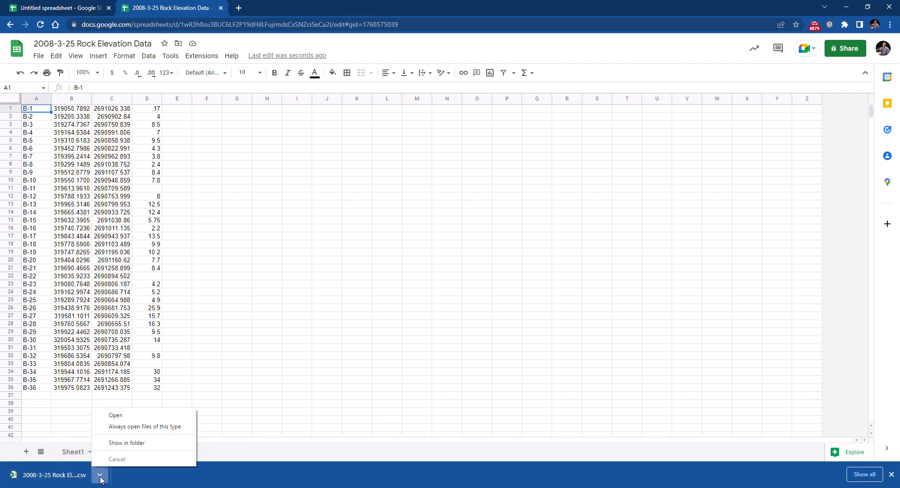
click(121, 445)
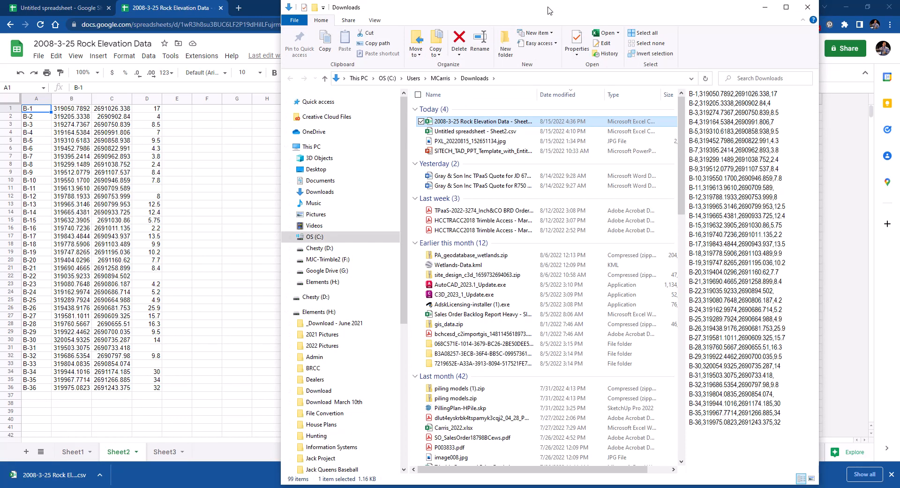
drag(549, 18, 385, 18)
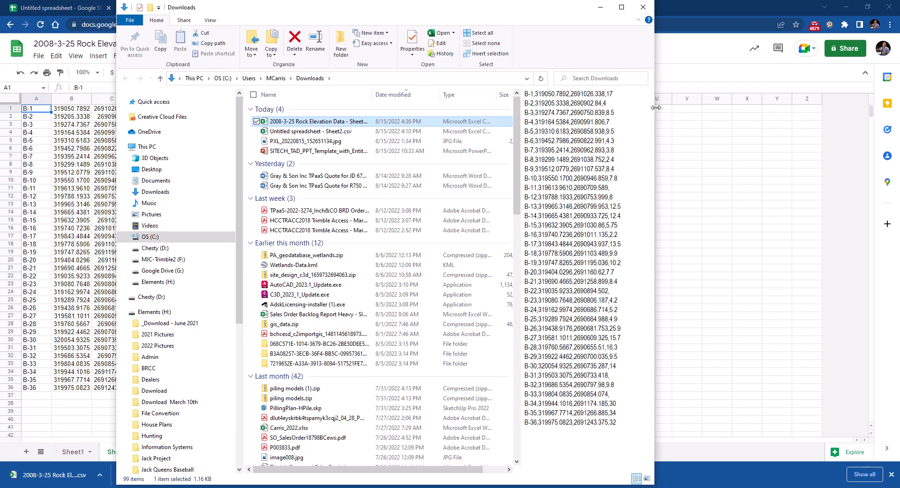
drag(654, 107, 743, 109)
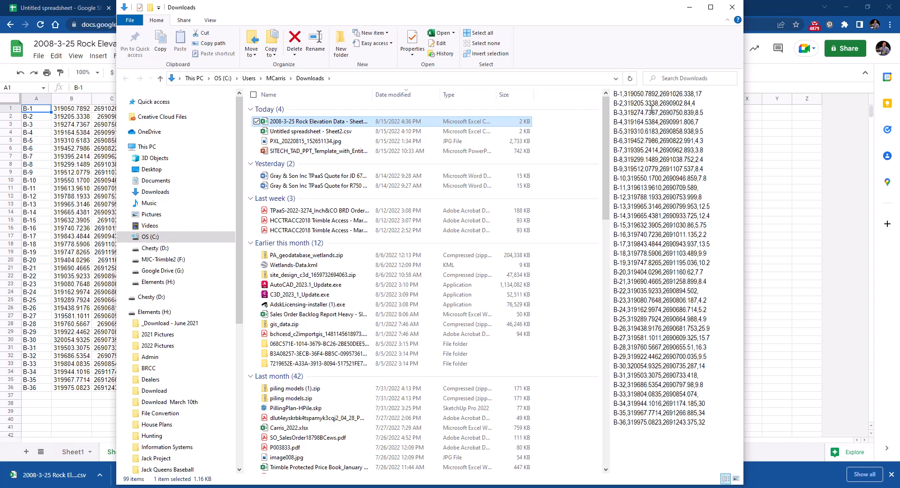
Open the 2008-3-25 Rock Elevation Data - Sheet2.csv file with Notepad to inspect its comma-separated lines
right_click(279, 124)
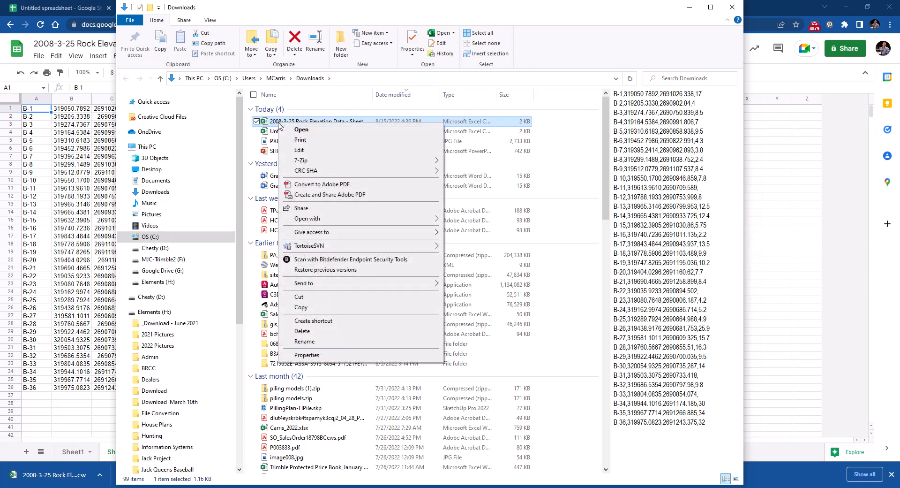
mouse_move(336, 222)
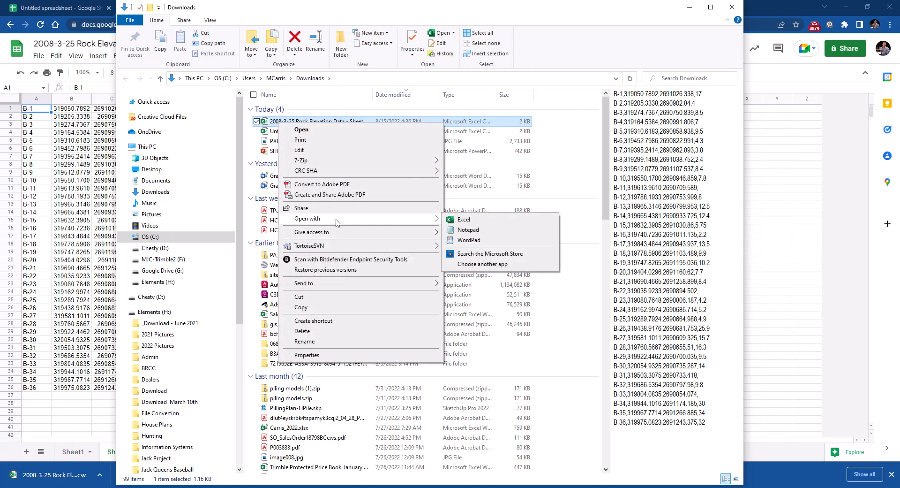
click(460, 229)
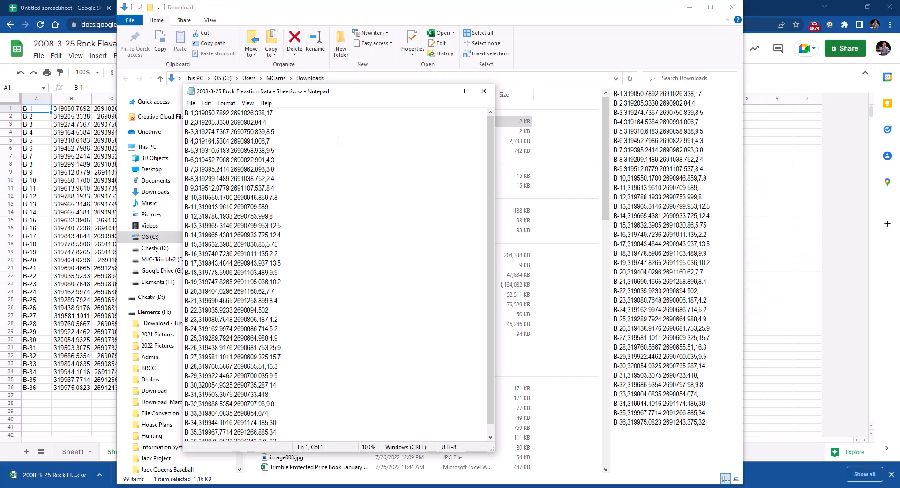
Return to the rock elevation spreadsheet in the browser and compare Sheet2 with the original boring table in Sheet1
click(104, 412)
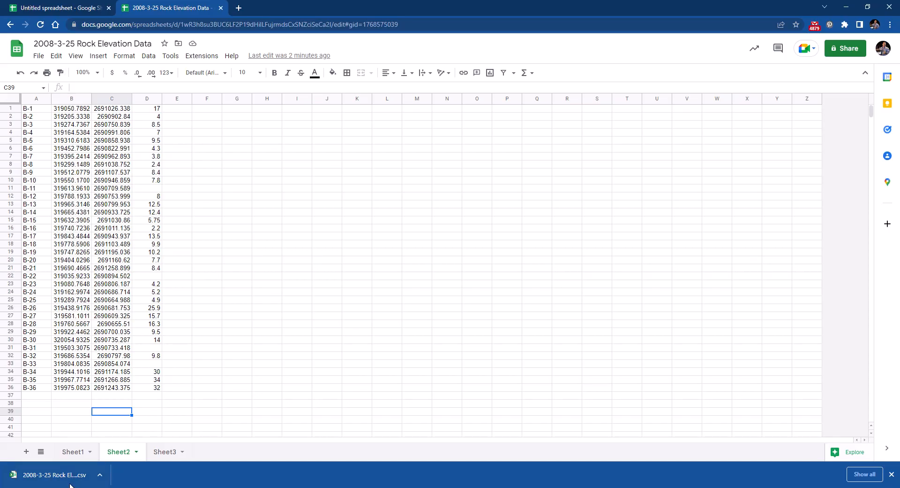
click(71, 453)
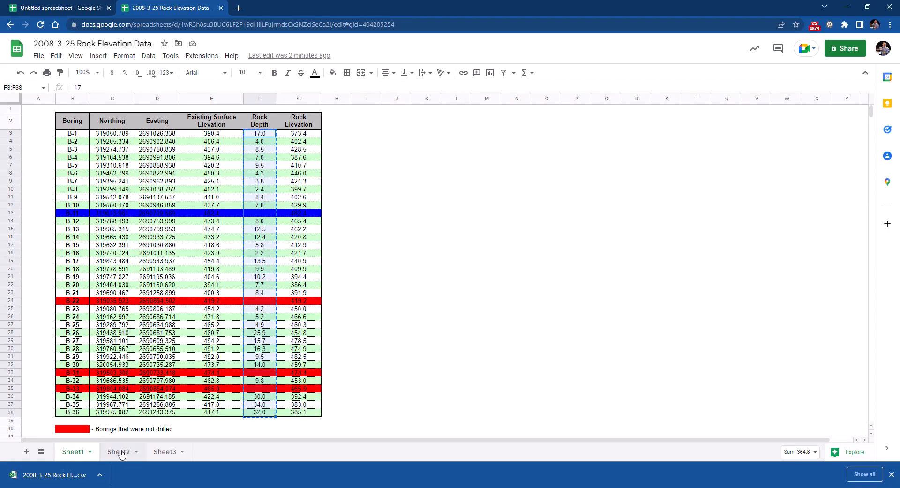
click(118, 452)
click(72, 451)
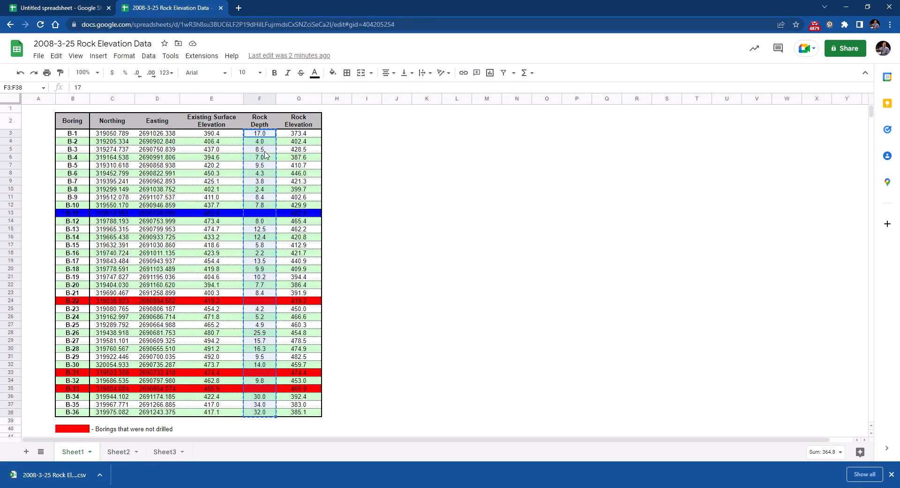